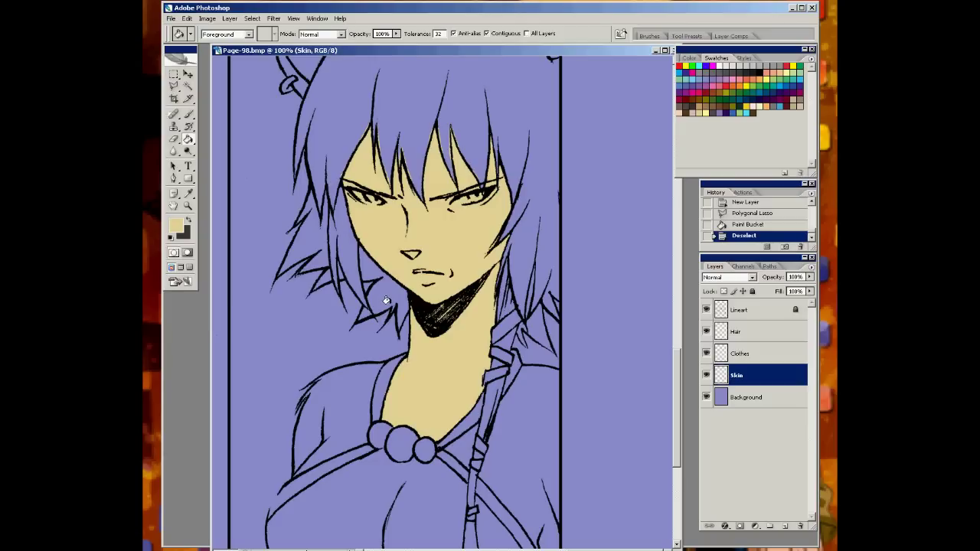
{"action": "mouse_move", "coordinate": [677, 357]}
{"action": "left_mouse_down"}
{"action": "mouse_move", "coordinate": [667, 442]}
{"action": "mouse_move", "coordinate": [678, 347]}
{"action": "left_mouse_up"}
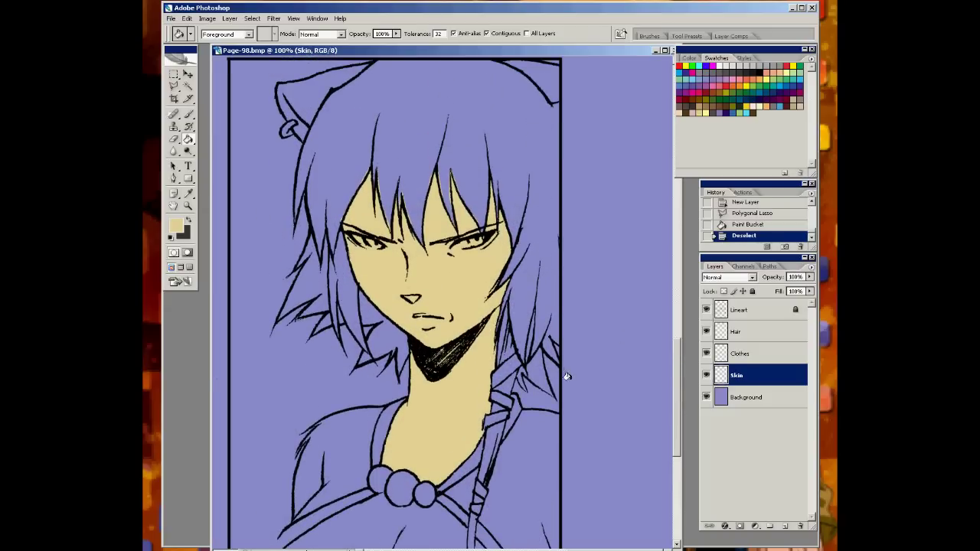
{"action": "left_click_drag", "start_coordinate": [676, 352], "coordinate": [677, 381]}
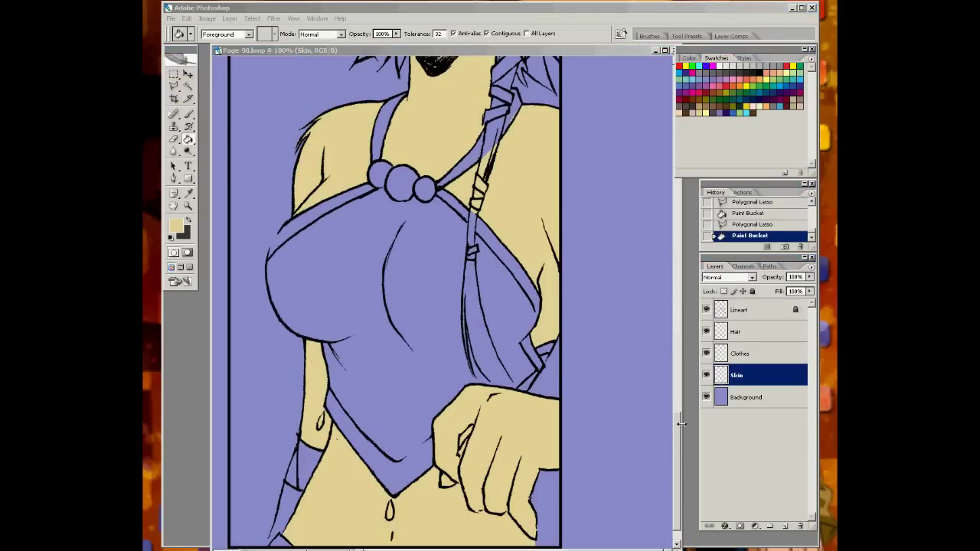
{"action": "mouse_move", "coordinate": [679, 420]}
{"action": "left_mouse_down"}
{"action": "mouse_move", "coordinate": [677, 363]}
{"action": "mouse_move", "coordinate": [684, 423]}
{"action": "left_mouse_up"}
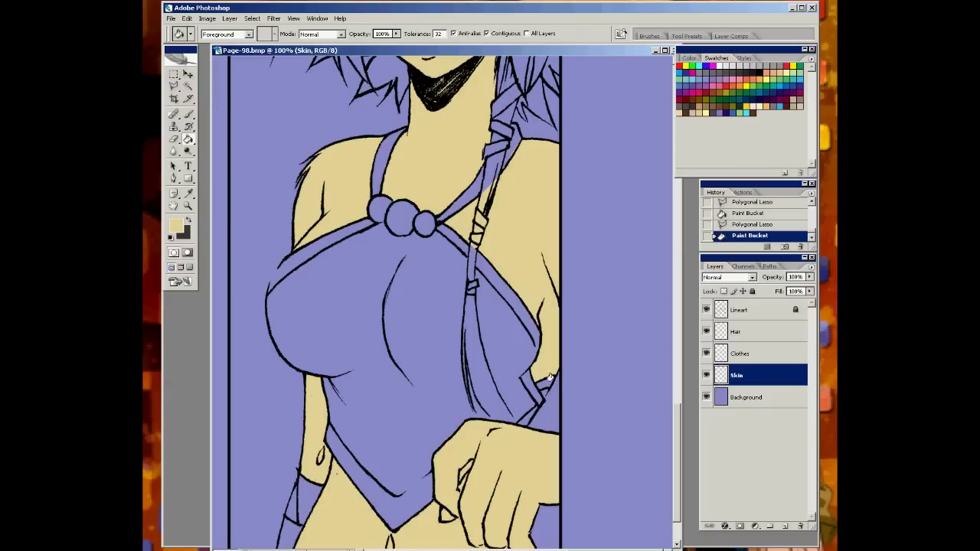
{"action": "left_click_drag", "start_coordinate": [676, 420], "coordinate": [679, 345]}
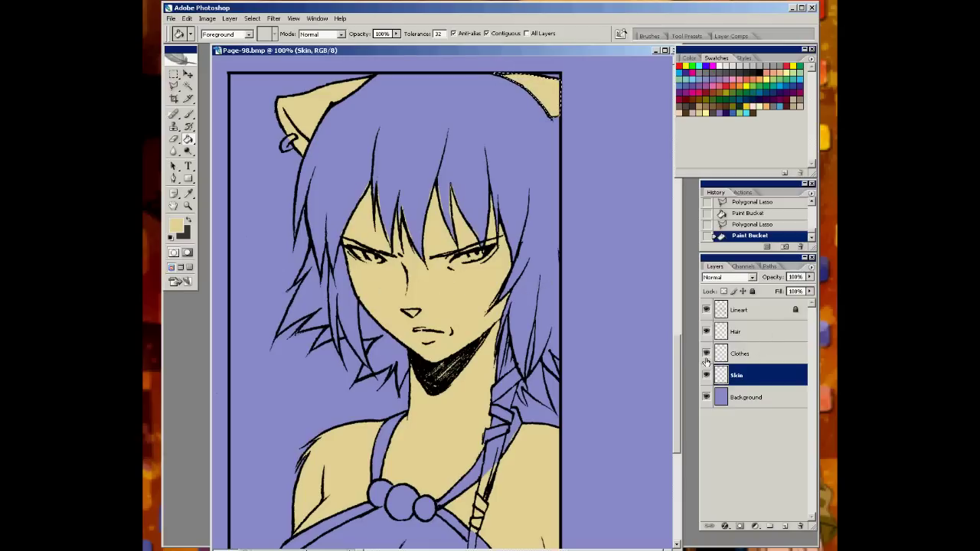
Make the Clothes layer the active layer
{"action": "left_click", "coordinate": [744, 356]}
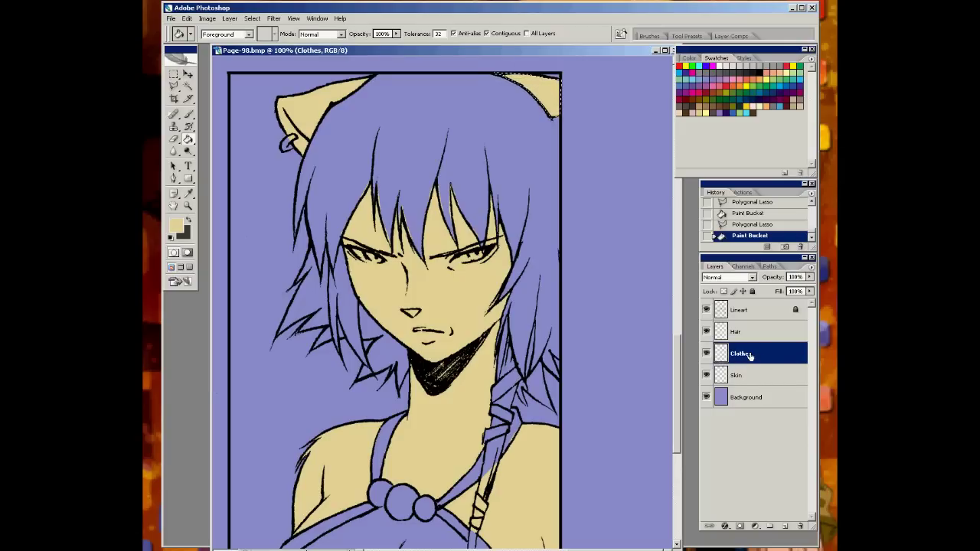
{"action": "left_click", "coordinate": [763, 433]}
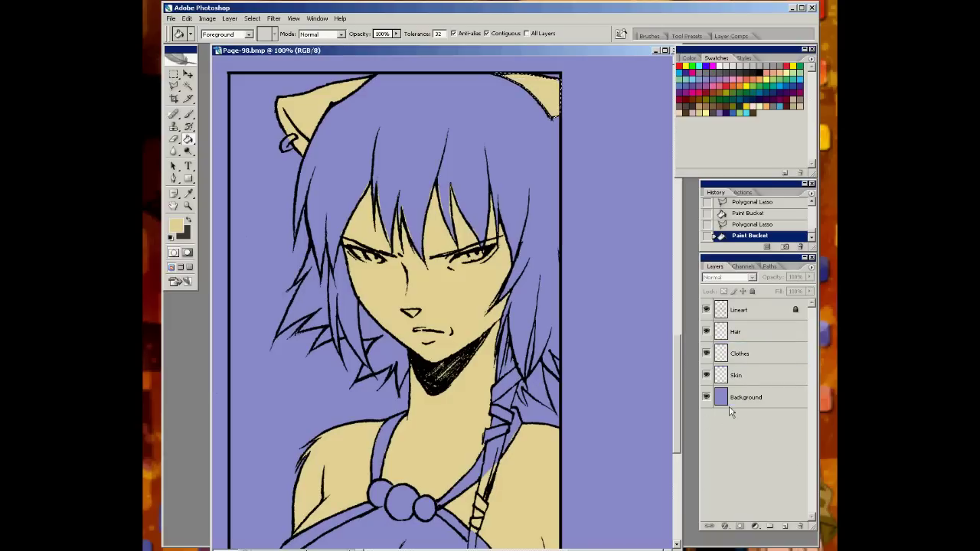
{"action": "left_click", "coordinate": [755, 357]}
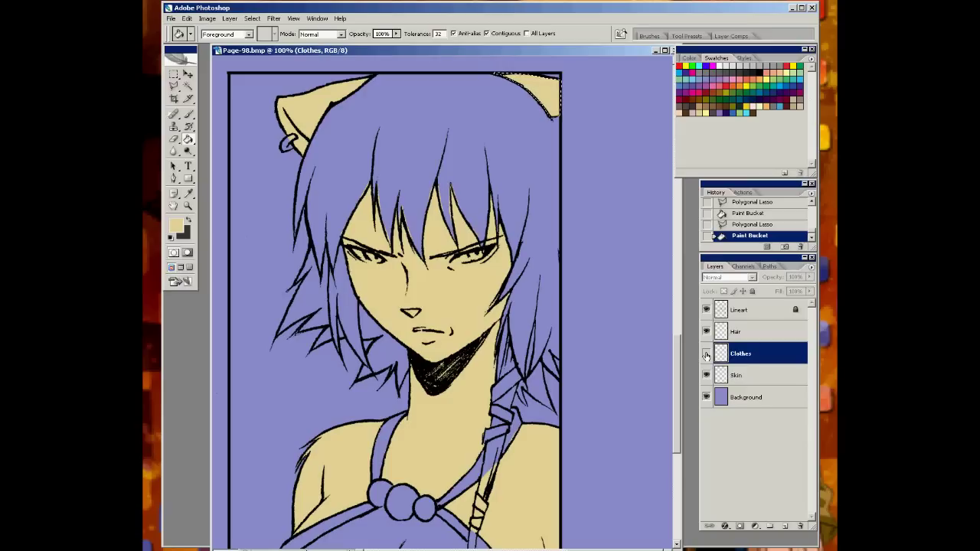
Toggle the Skin layer's visibility off and back on to check which areas it covers
{"action": "left_click", "coordinate": [705, 375]}
{"action": "left_click", "coordinate": [705, 375]}
{"action": "left_click", "coordinate": [706, 375]}
{"action": "left_click", "coordinate": [706, 375]}
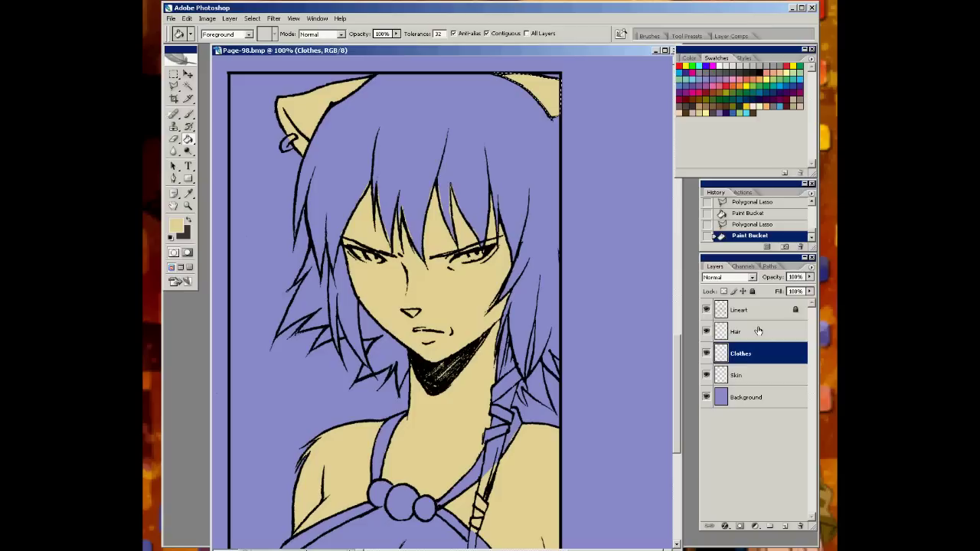
Outline the whole halter top, including its neck straps and beads, with a Polygonal Lasso selection on the Clothes layer
{"action": "left_click_drag", "start_coordinate": [678, 349], "coordinate": [674, 436]}
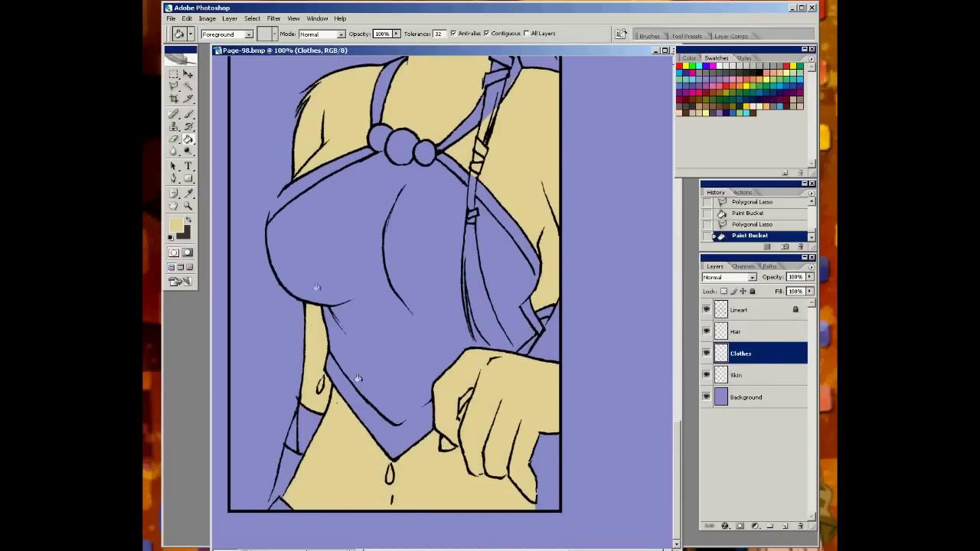
{"action": "left_click", "coordinate": [174, 86]}
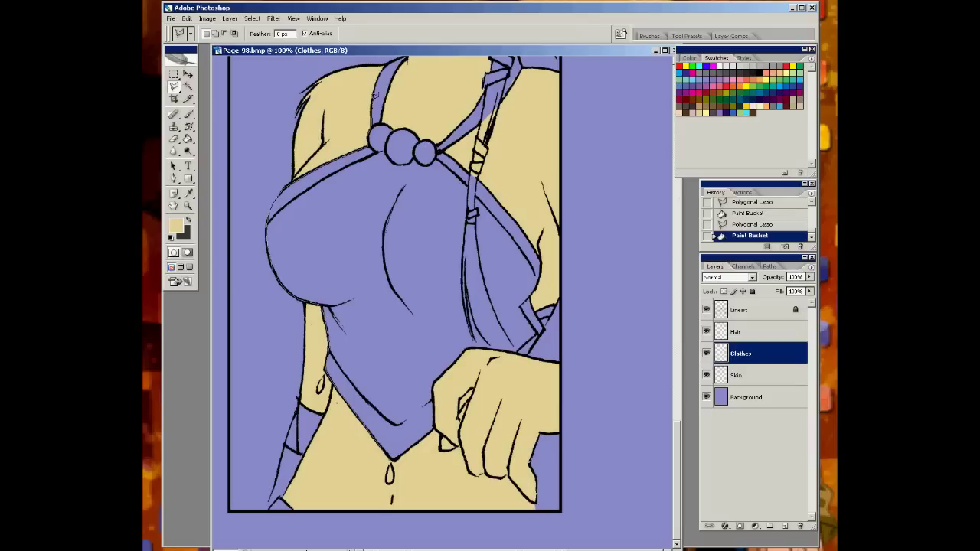
{"action": "scroll", "coordinate": [378, 69], "scroll_direction": "up", "scroll_amount": 3}
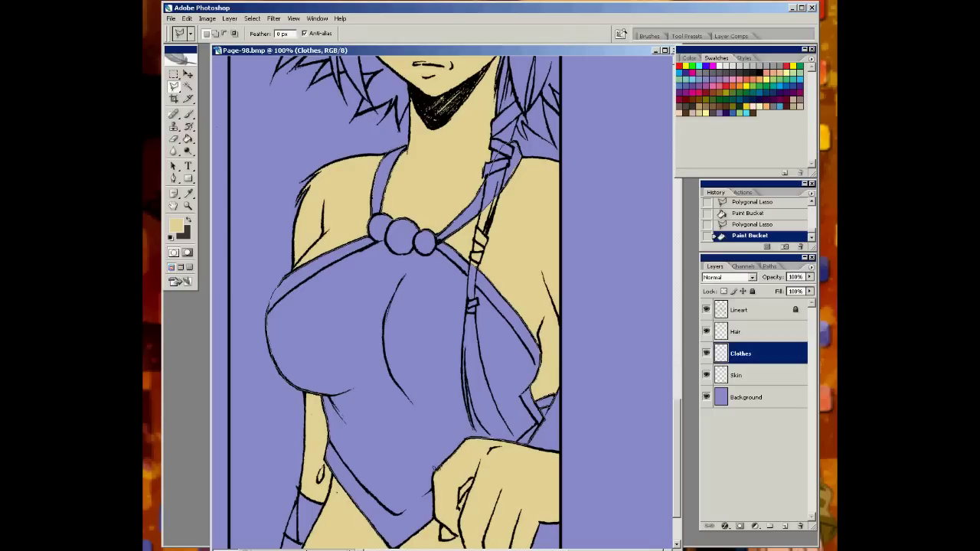
{"action": "scroll", "coordinate": [436, 490], "scroll_direction": "down", "scroll_amount": 3}
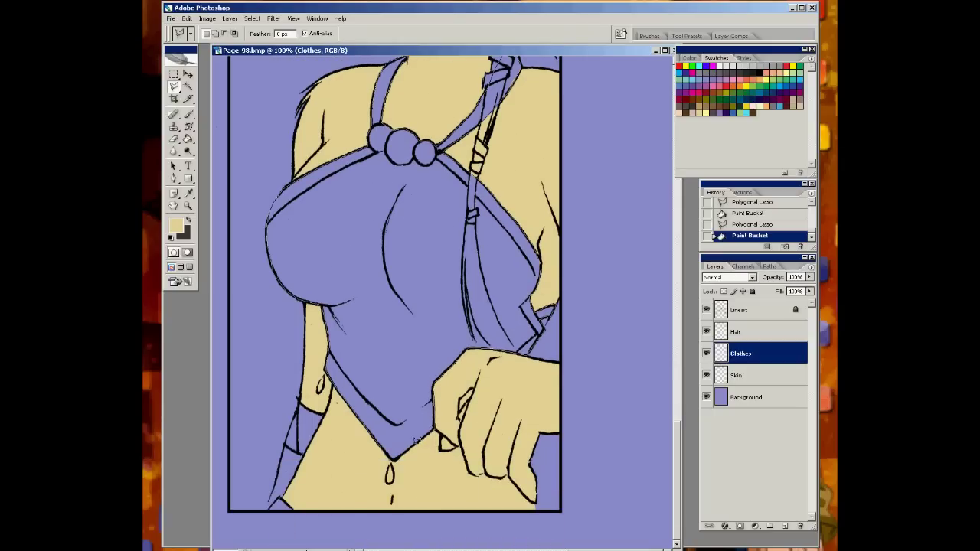
{"action": "left_click", "coordinate": [392, 457]}
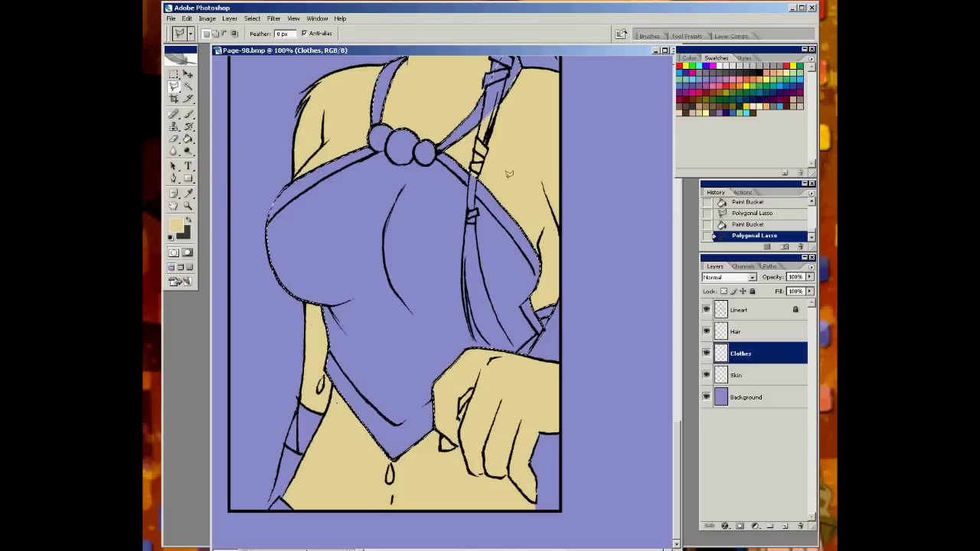
Fill the selected halter top with a medium purple swatch using the Paint Bucket, and clear the selection
{"action": "left_click_drag", "start_coordinate": [679, 450], "coordinate": [678, 430]}
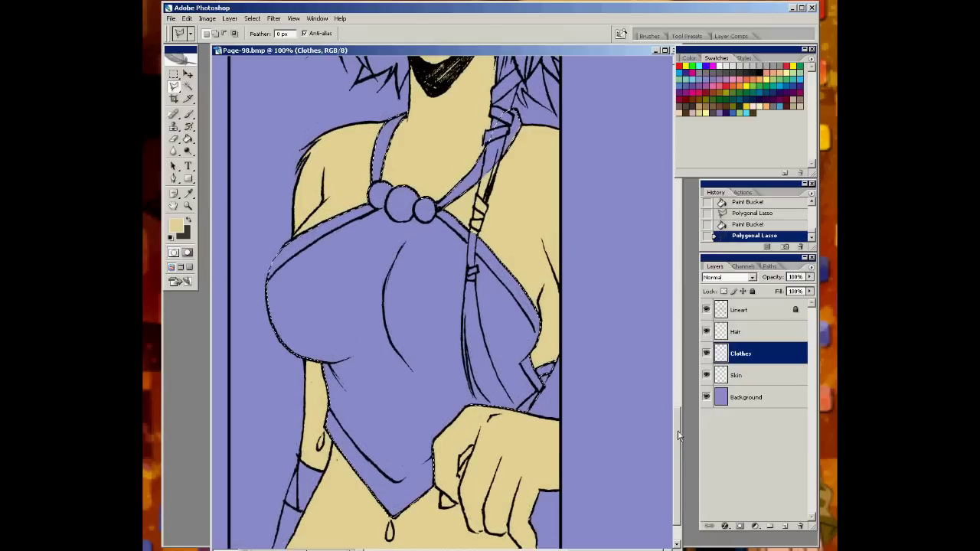
{"action": "left_click", "coordinate": [187, 139]}
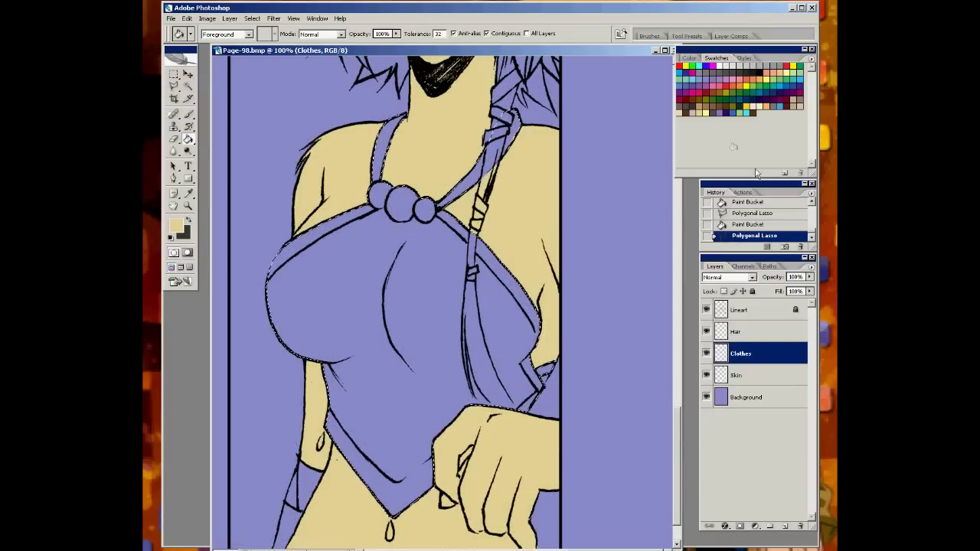
{"action": "left_click", "coordinate": [722, 111]}
{"action": "left_click", "coordinate": [393, 262]}
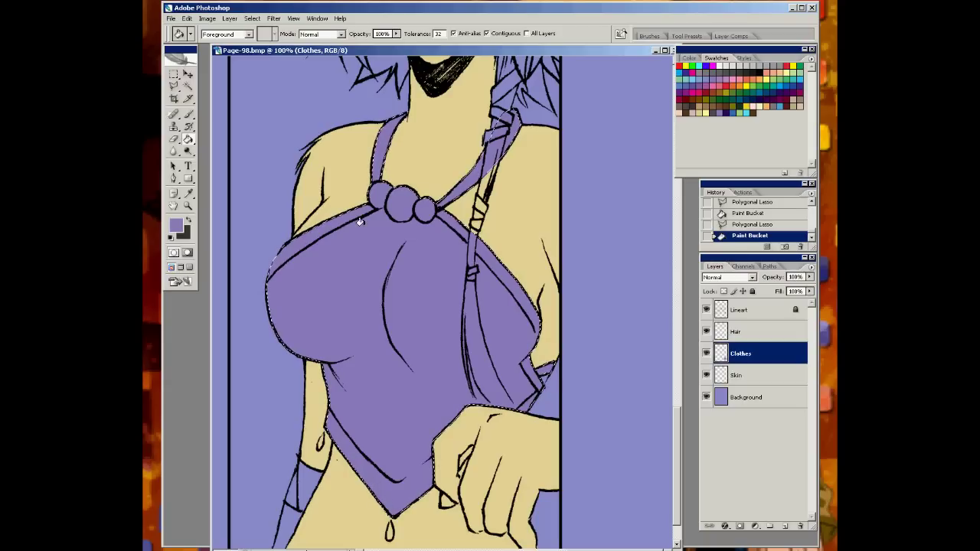
{"action": "left_click", "coordinate": [252, 17]}
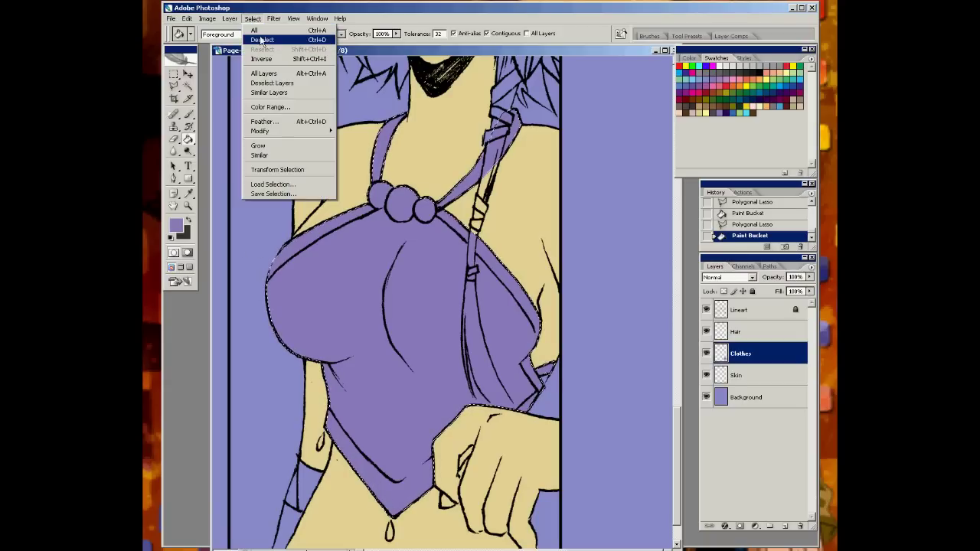
{"action": "left_click", "coordinate": [265, 40]}
{"action": "left_click", "coordinate": [461, 378]}
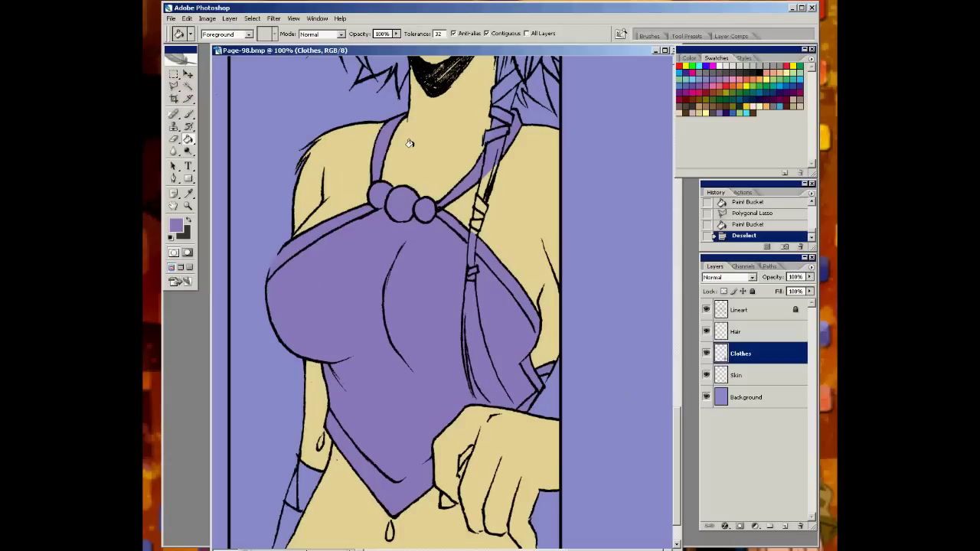
Lock the transparent pixels of the Clothes layer
{"action": "left_click", "coordinate": [252, 18]}
{"action": "left_click", "coordinate": [314, 44]}
{"action": "left_click", "coordinate": [723, 291]}
Select the trim band along the top's upper left edge with the Polygonal Lasso, fill it with dark purple, and deselect
{"action": "left_click", "coordinate": [173, 87]}
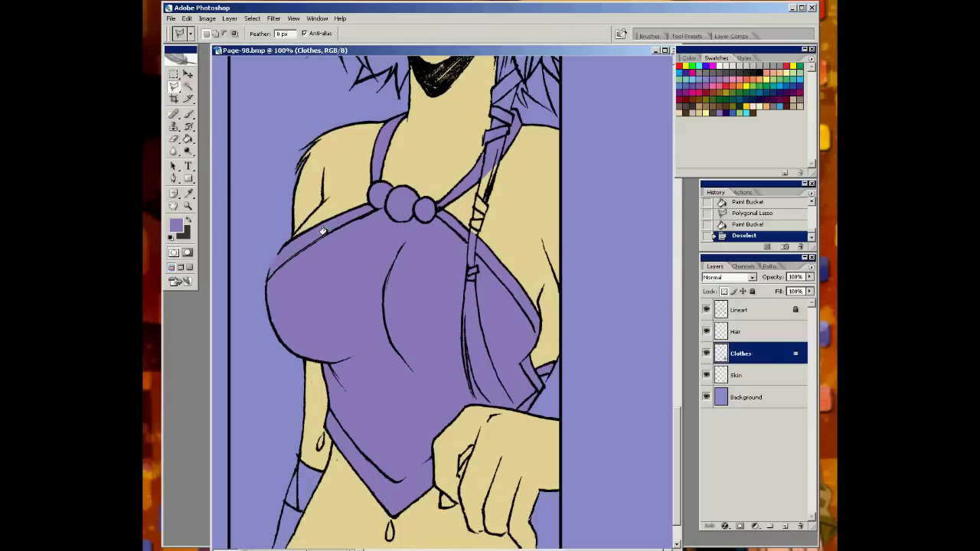
{"action": "left_click", "coordinate": [364, 200]}
{"action": "double_click", "coordinate": [261, 291]}
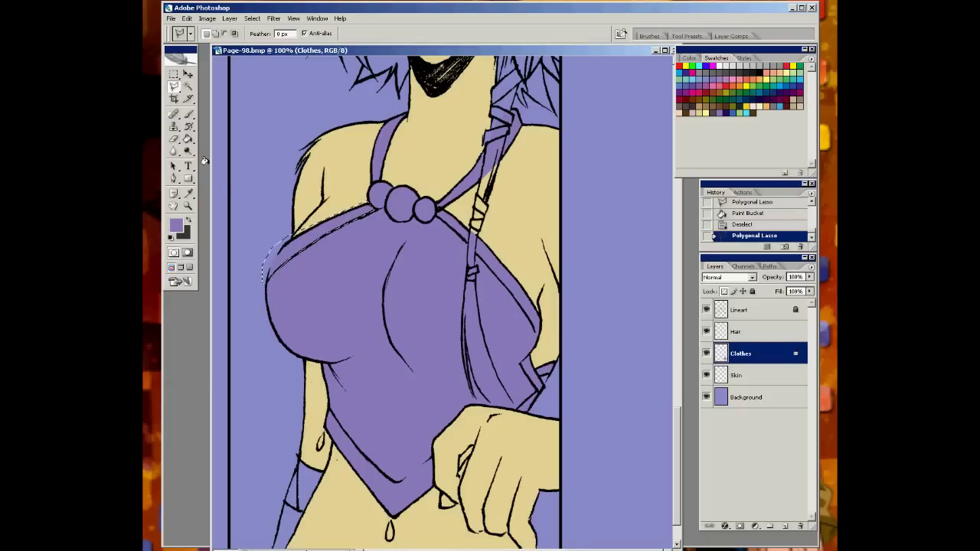
{"action": "left_click", "coordinate": [188, 193]}
{"action": "left_click", "coordinate": [722, 110]}
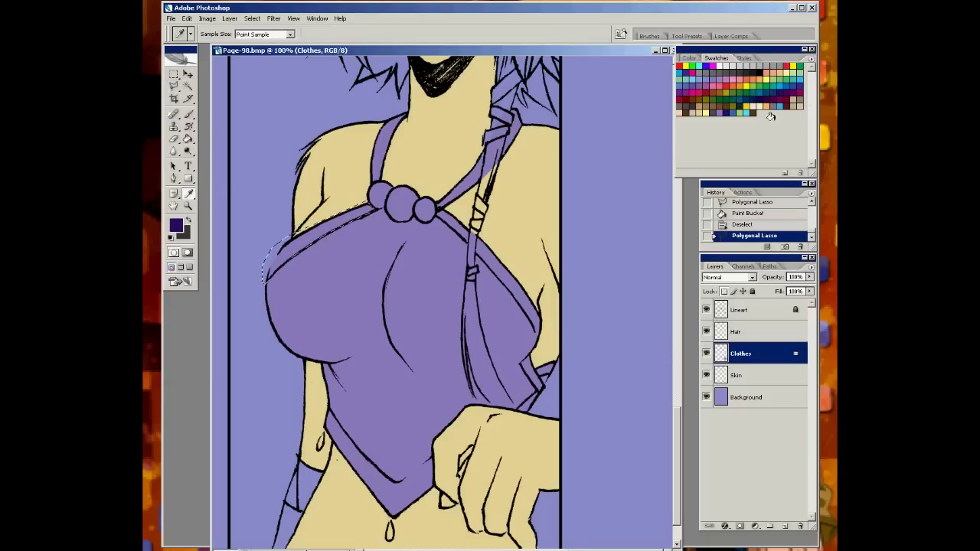
{"action": "left_click", "coordinate": [188, 139]}
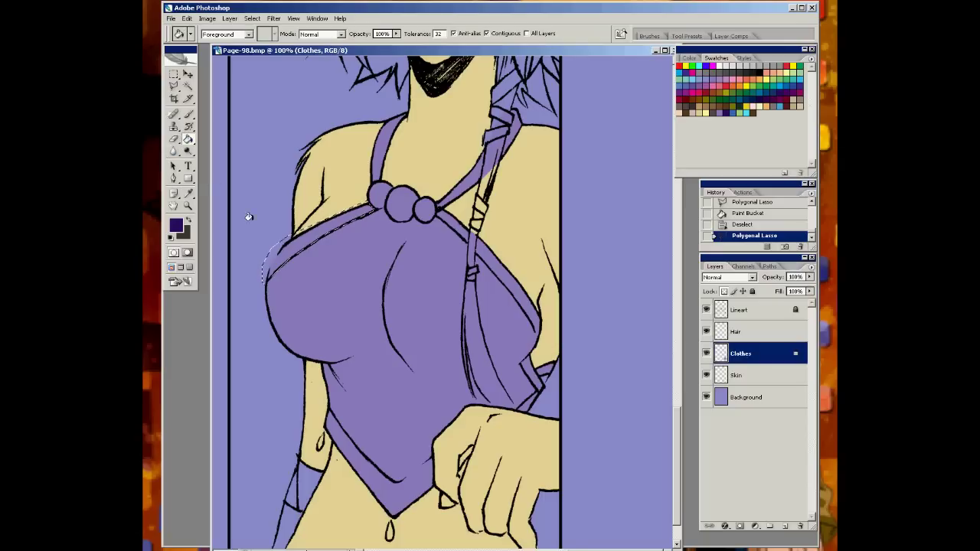
{"action": "left_click", "coordinate": [287, 246]}
{"action": "left_click", "coordinate": [252, 18]}
{"action": "left_click", "coordinate": [268, 39]}
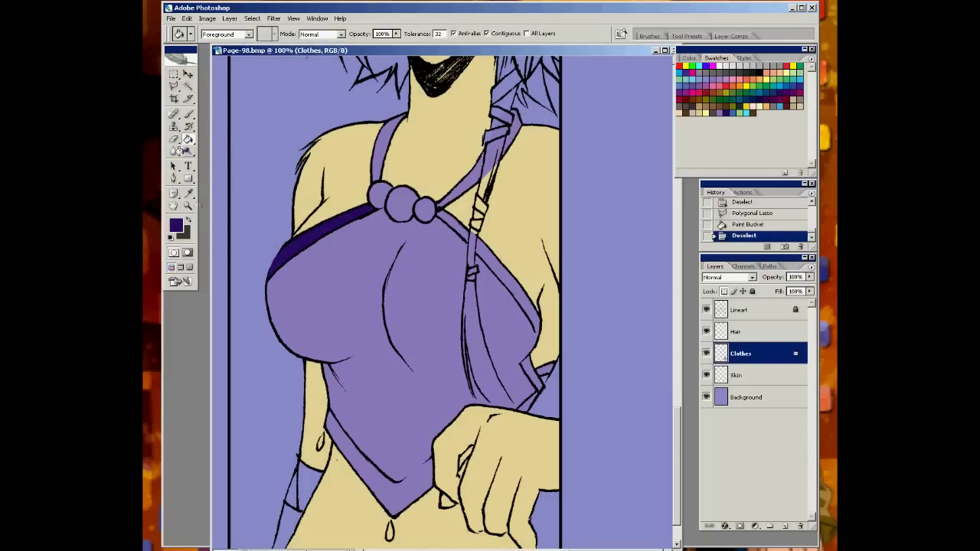
Select the left neck strap above the beads with the Polygonal Lasso and fill it with the dark purple
{"action": "left_click", "coordinate": [174, 87]}
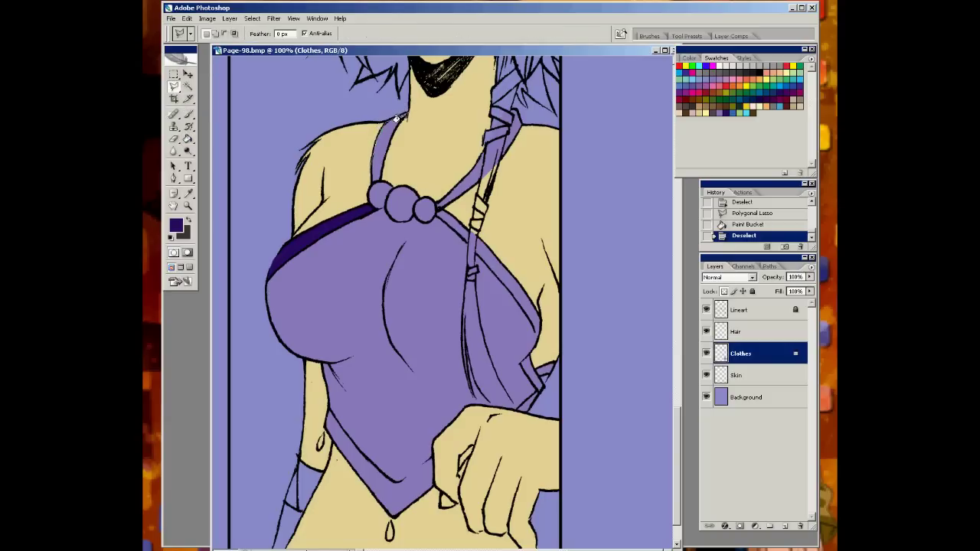
{"action": "left_click", "coordinate": [373, 180]}
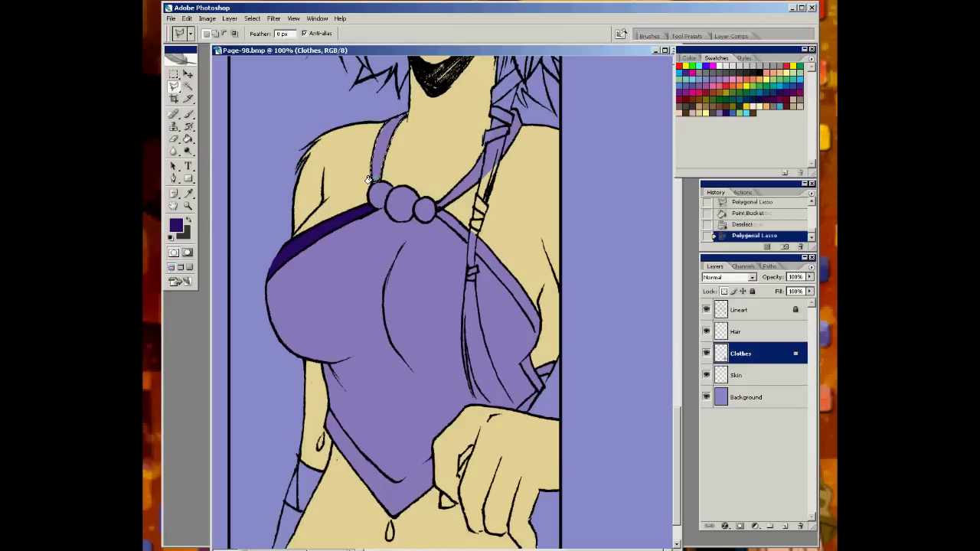
{"action": "left_click", "coordinate": [187, 139]}
{"action": "left_click", "coordinate": [378, 144]}
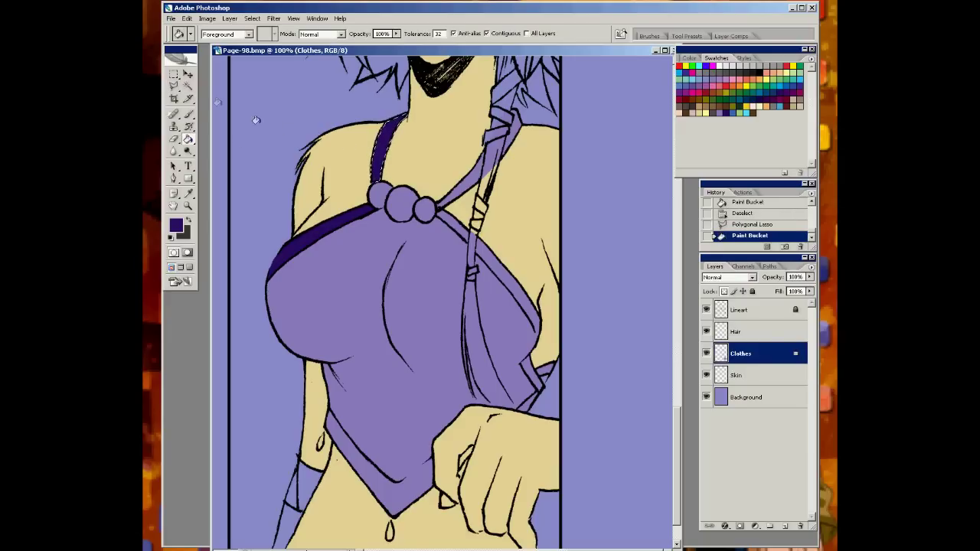
Select the area around the right neck strap with the Polygonal Lasso and fill the strap with the dark purple
{"action": "key", "text": "l"}
{"action": "left_click", "coordinate": [440, 197]}
{"action": "left_click", "coordinate": [517, 93]}
{"action": "left_click", "coordinate": [543, 129]}
{"action": "left_click", "coordinate": [498, 188]}
{"action": "left_click", "coordinate": [432, 200]}
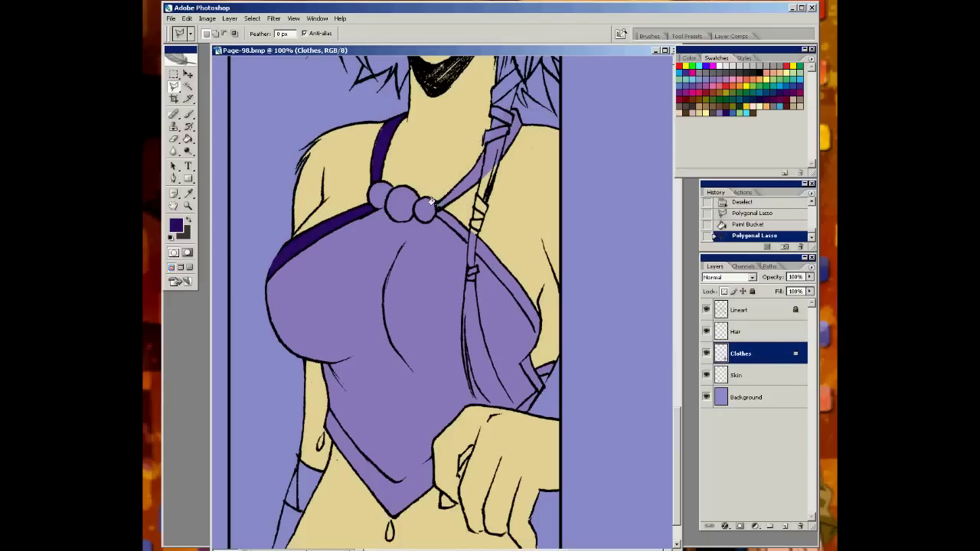
{"action": "key", "text": "g"}
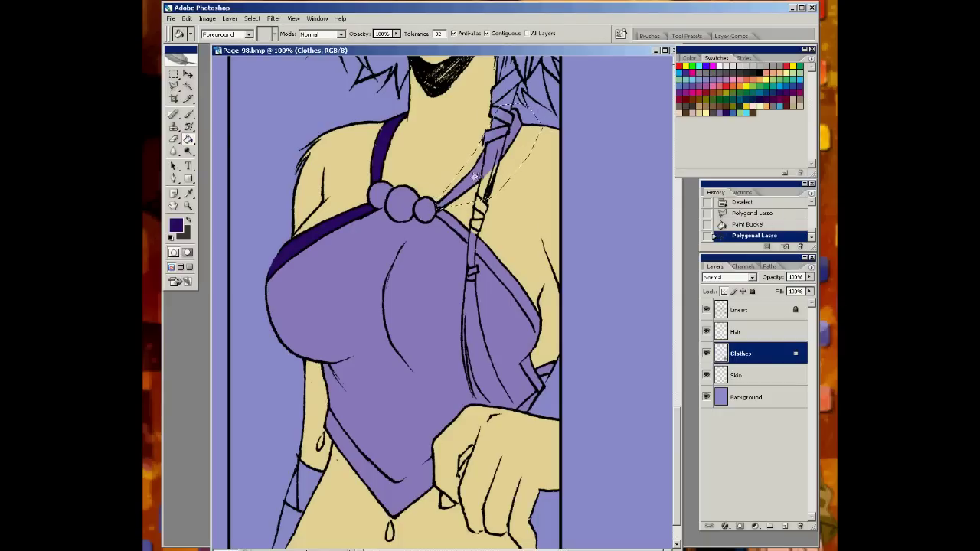
{"action": "left_click", "coordinate": [478, 177]}
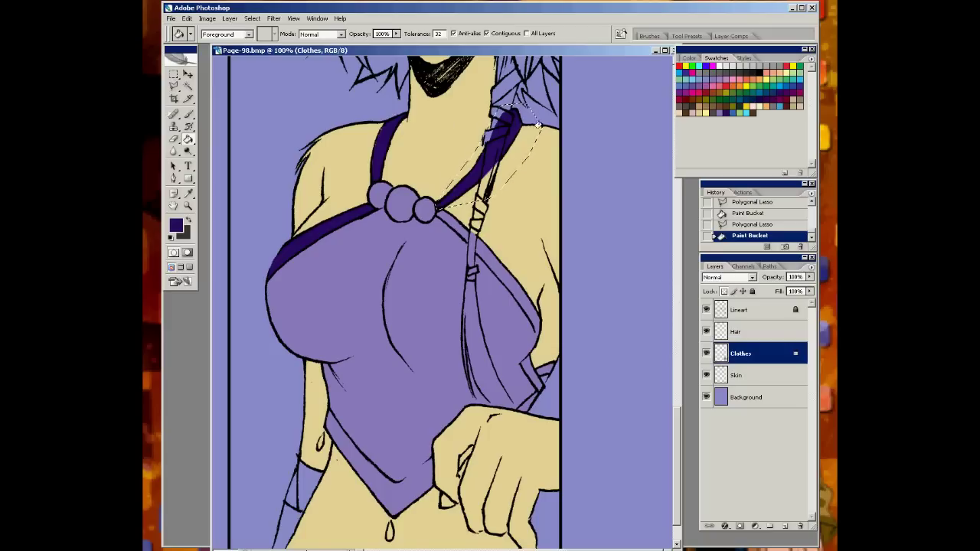
Select the trim band running from the beads down the top's upper right edge and fill it with the dark purple
{"action": "left_click", "coordinate": [172, 84]}
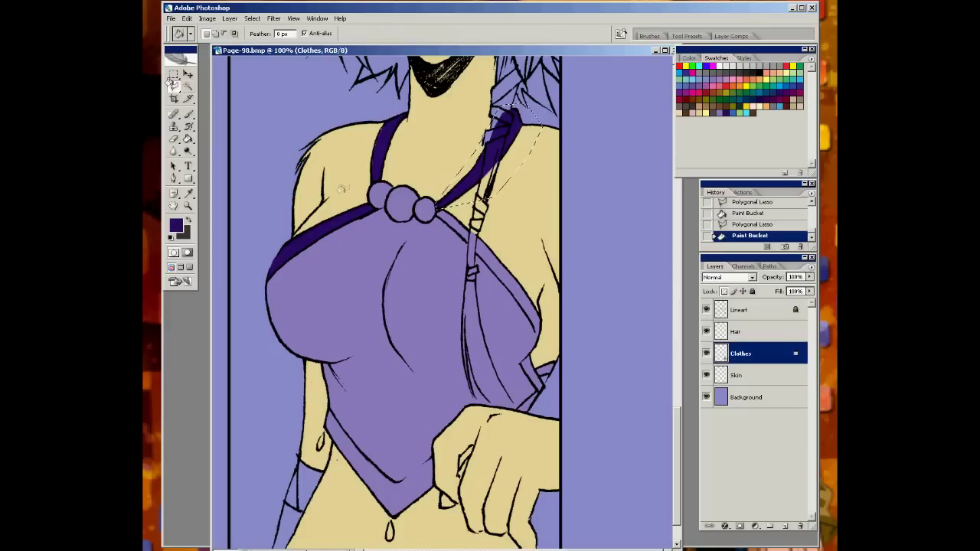
{"action": "left_click", "coordinate": [435, 209]}
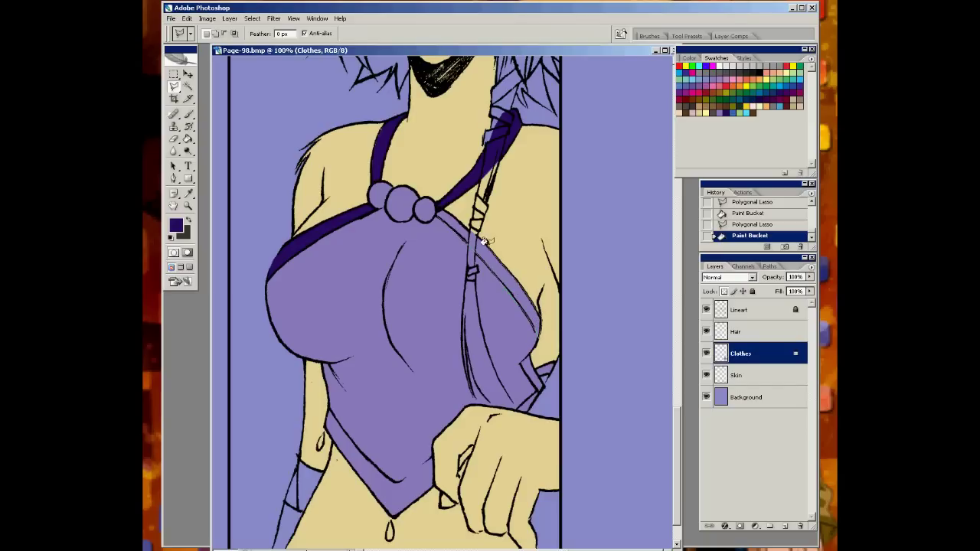
{"action": "left_click", "coordinate": [437, 207]}
{"action": "key", "text": "g"}
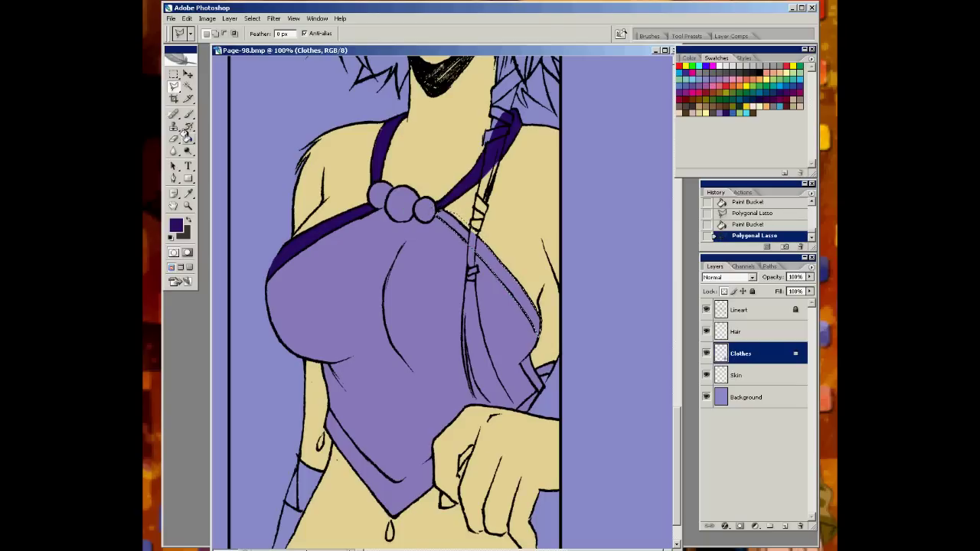
{"action": "left_click", "coordinate": [487, 268]}
Select the small trim pieces at the top's right side, just above the hand, and fill them with the dark purple
{"action": "key", "text": "l"}
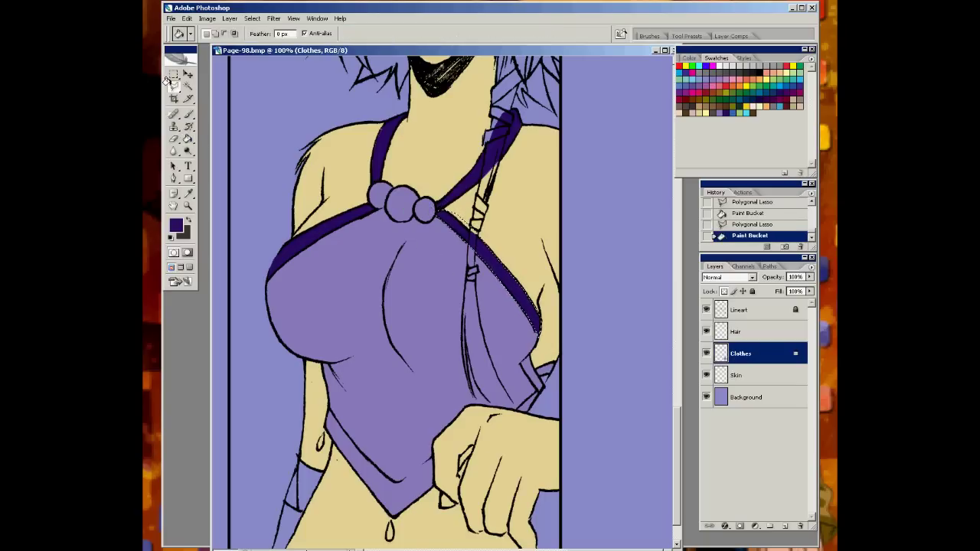
{"action": "left_click", "coordinate": [540, 386]}
{"action": "left_click", "coordinate": [520, 358]}
{"action": "left_click", "coordinate": [535, 366]}
{"action": "left_click", "coordinate": [556, 362]}
{"action": "left_click", "coordinate": [539, 386]}
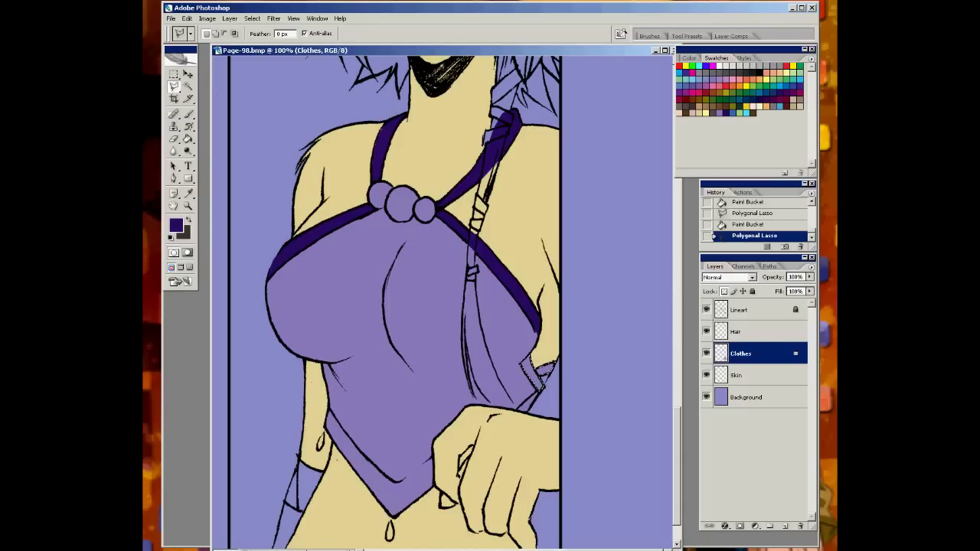
{"action": "left_click", "coordinate": [187, 138]}
{"action": "left_click", "coordinate": [531, 375]}
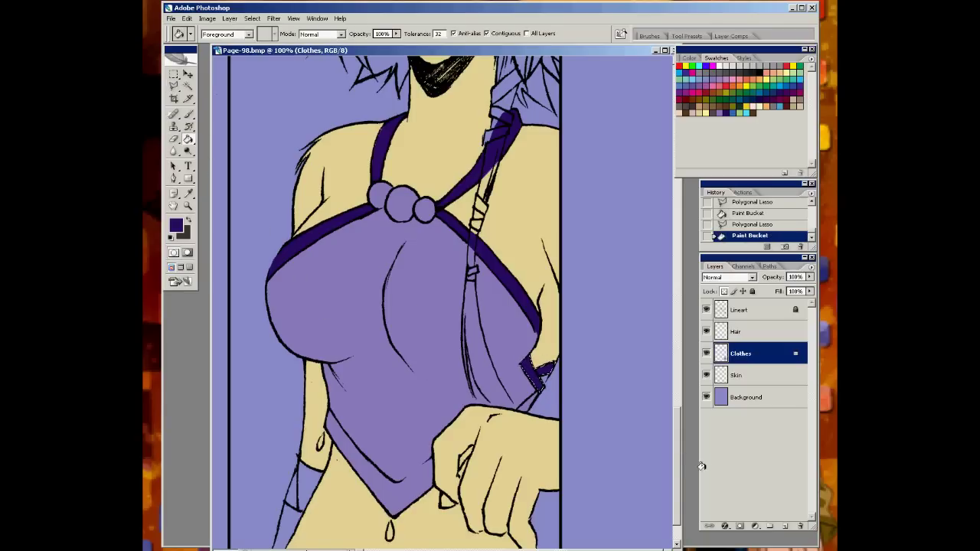
Fill the trim along the top's pointed lower hem and the small piece in the drawing's lower left corner with the dark purple
{"action": "mouse_move", "coordinate": [671, 449]}
{"action": "left_mouse_down"}
{"action": "mouse_move", "coordinate": [678, 459]}
{"action": "mouse_move", "coordinate": [676, 359]}
{"action": "mouse_move", "coordinate": [672, 453]}
{"action": "left_mouse_up"}
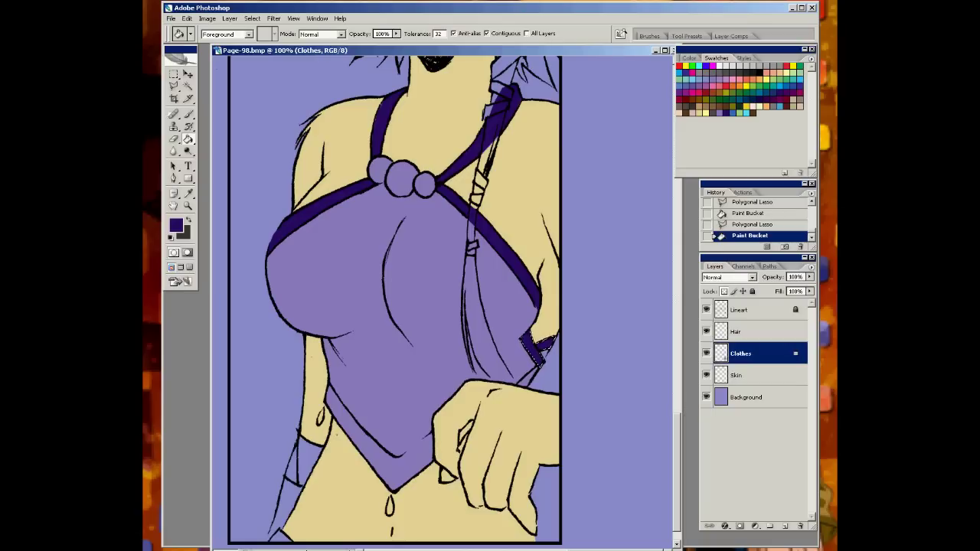
{"action": "left_click_drag", "start_coordinate": [674, 441], "coordinate": [671, 355]}
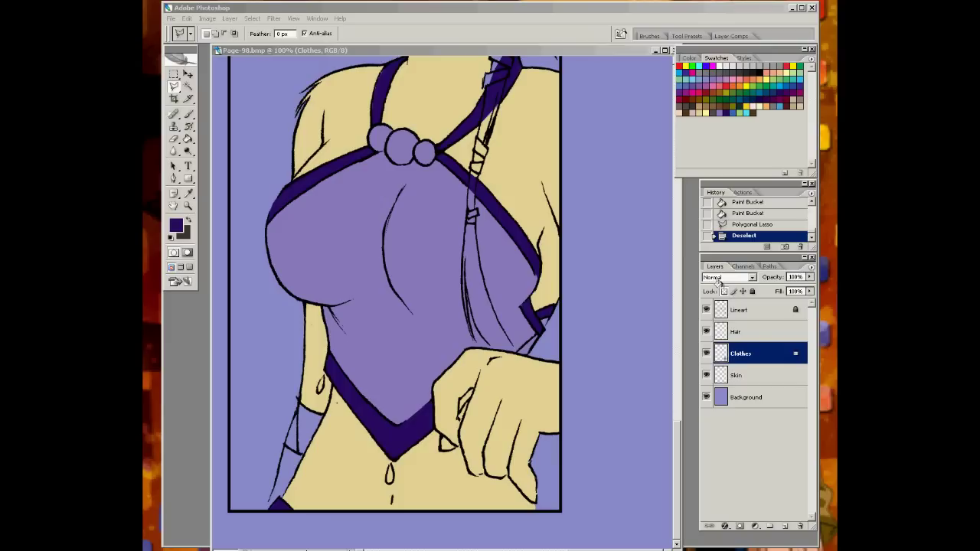
Select the small gap between the hand's thumb and fingers with the Polygonal Lasso and fill it with the dark purple
{"action": "left_click", "coordinate": [172, 86]}
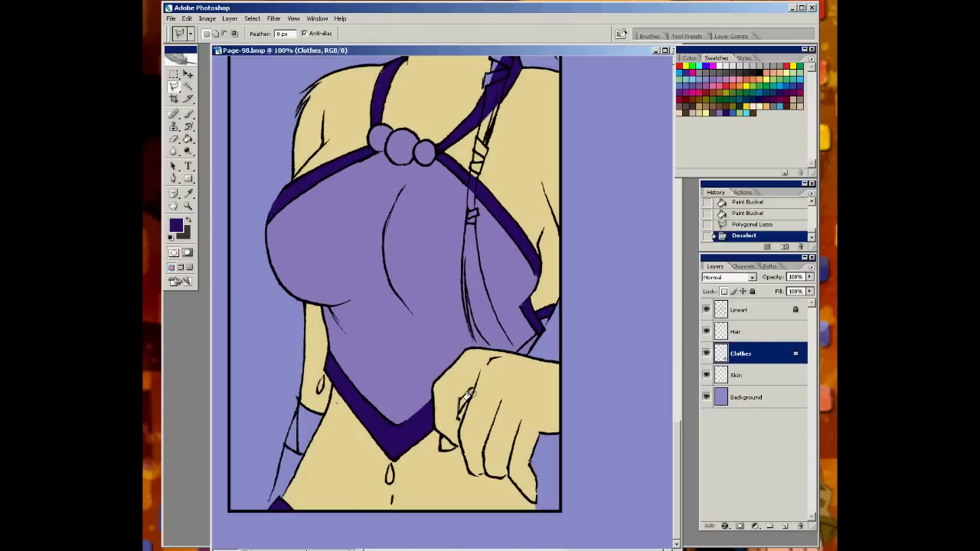
{"action": "double_click", "coordinate": [457, 410]}
{"action": "key", "text": "ctrl+d"}
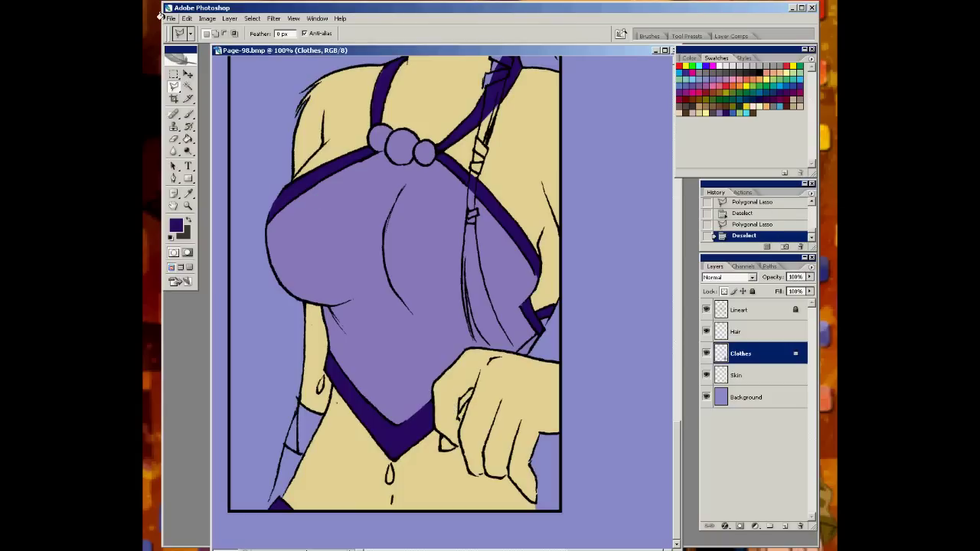
{"action": "left_click", "coordinate": [187, 17]}
{"action": "left_click", "coordinate": [201, 27]}
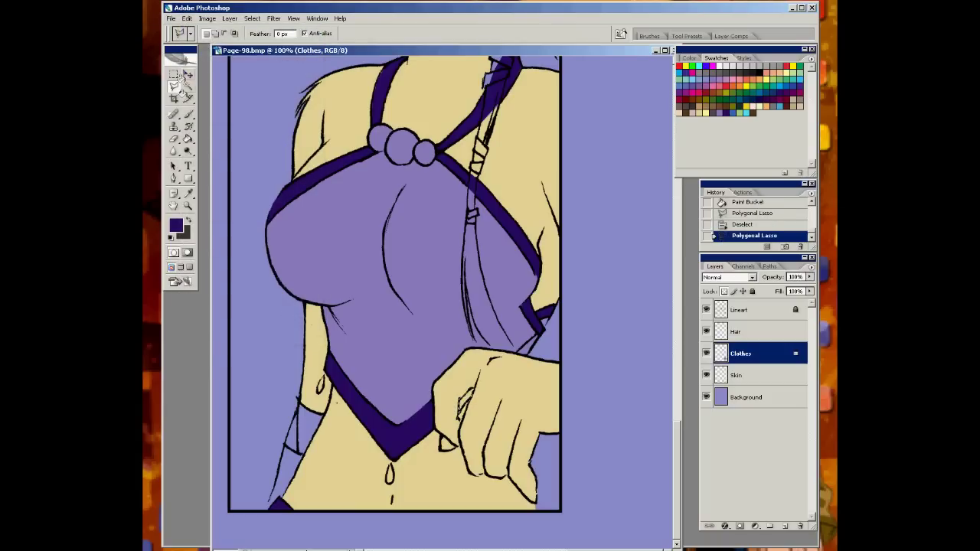
{"action": "left_click", "coordinate": [188, 139]}
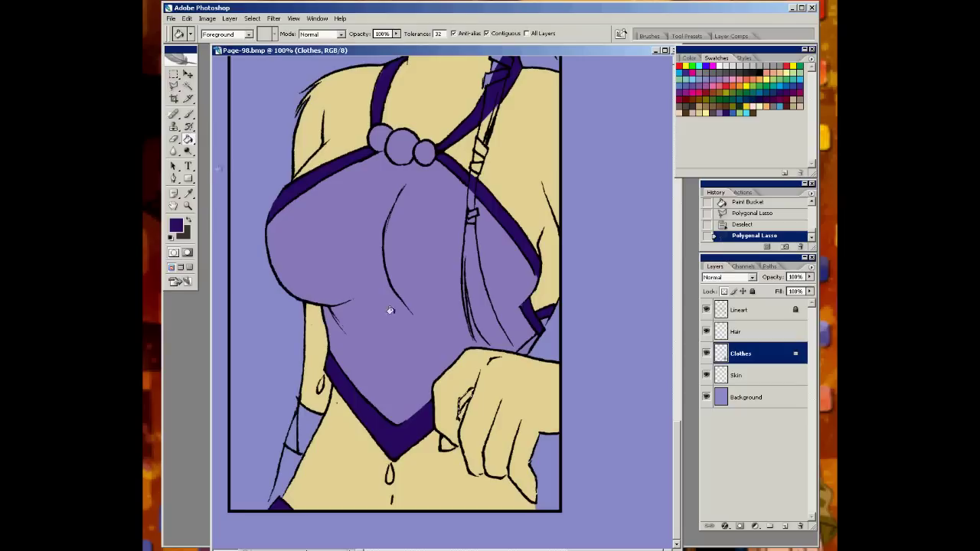
{"action": "left_click", "coordinate": [460, 395]}
{"action": "left_click", "coordinate": [460, 395]}
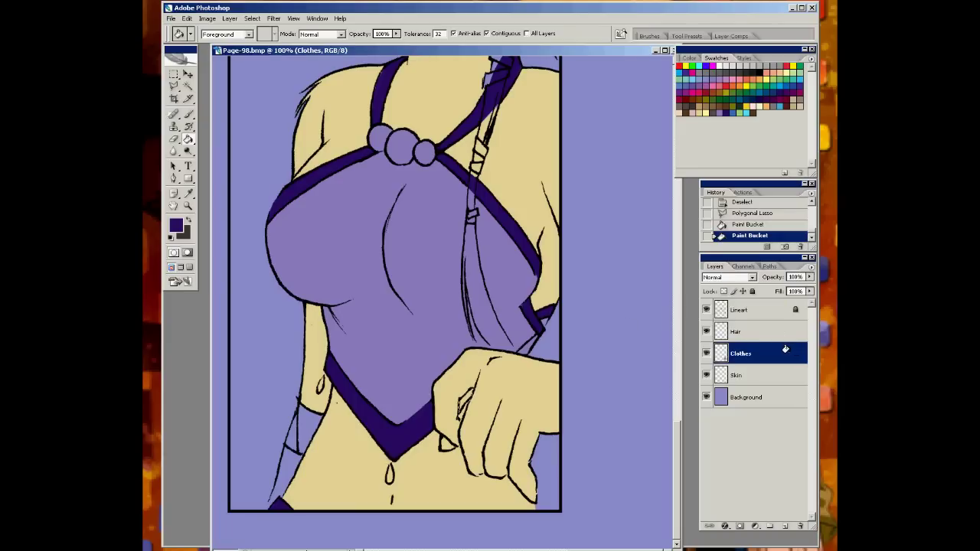
{"action": "left_click", "coordinate": [460, 399]}
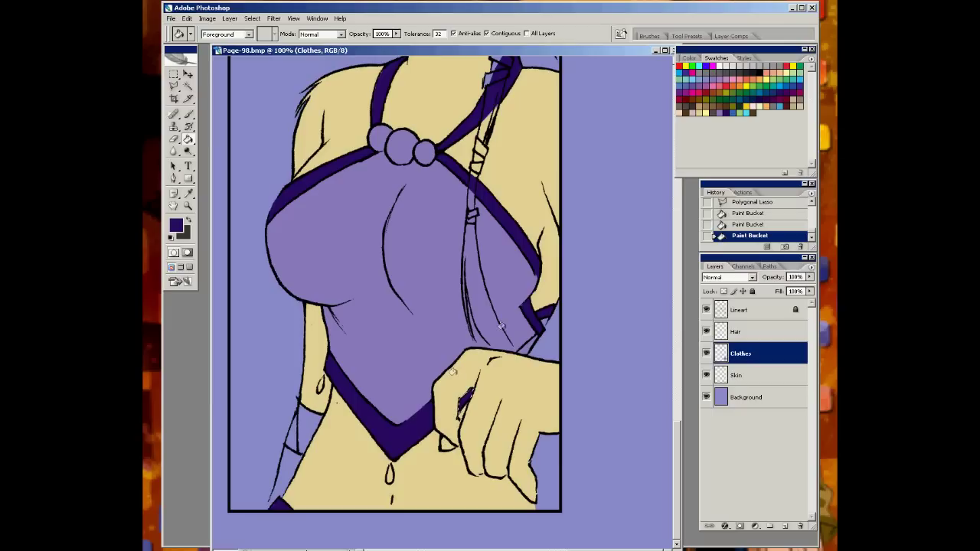